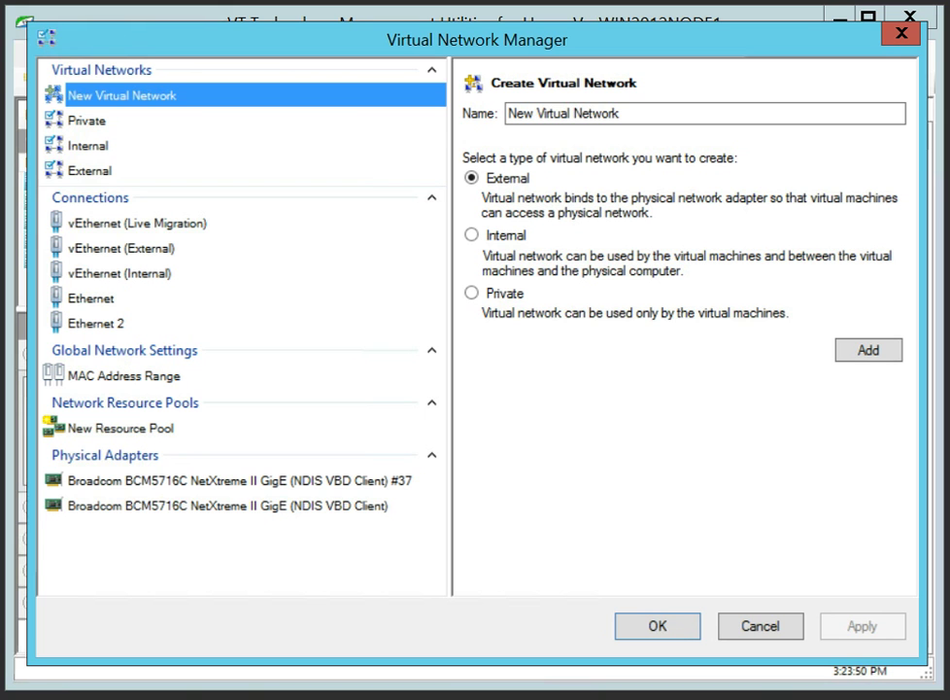
- Check the Private switch's three ports, then bring up the Internal network's properties
{"action": "left_click", "coordinate": [84, 132]}
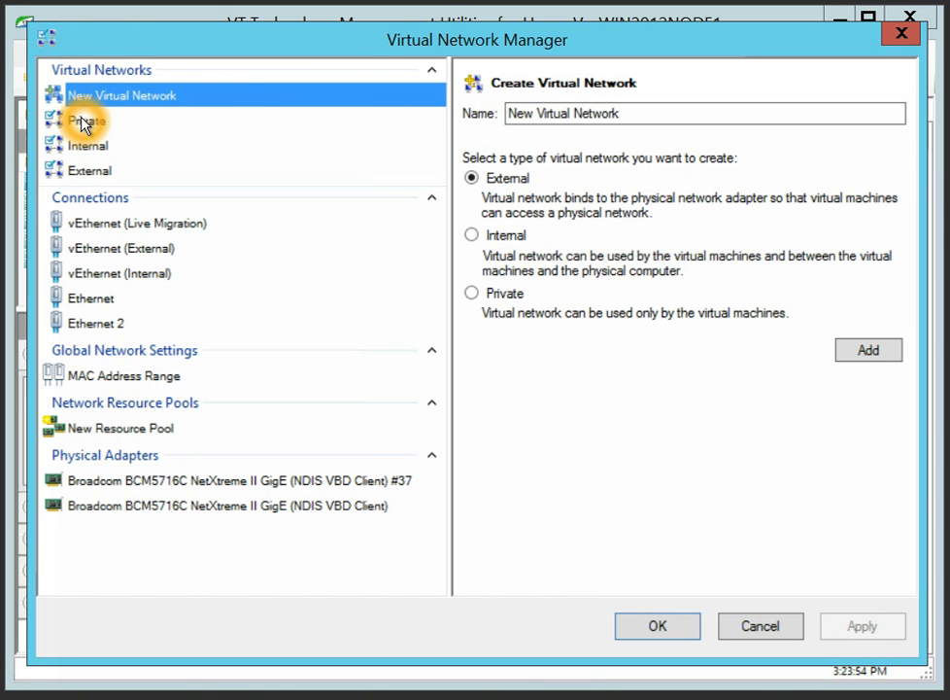
{"action": "left_click", "coordinate": [84, 121]}
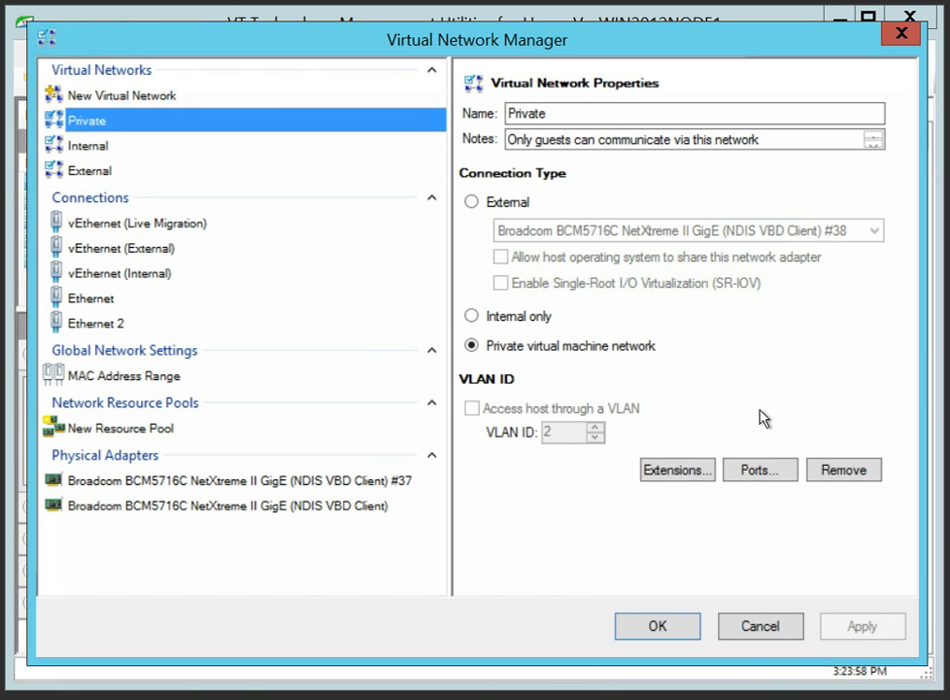
{"action": "left_click", "coordinate": [768, 470]}
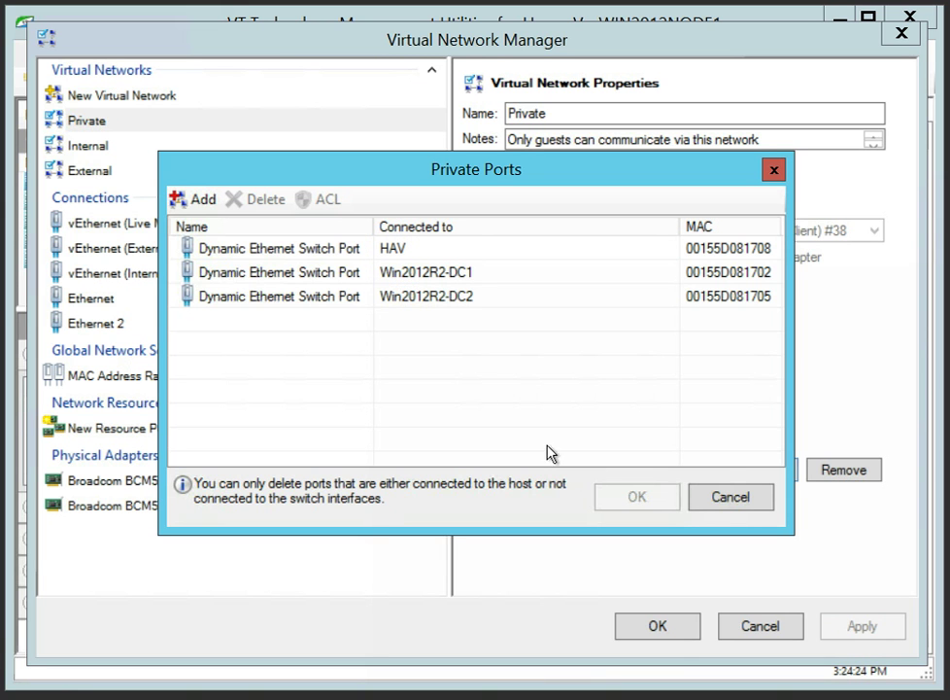
{"action": "left_click", "coordinate": [721, 497]}
{"action": "left_click", "coordinate": [109, 151]}
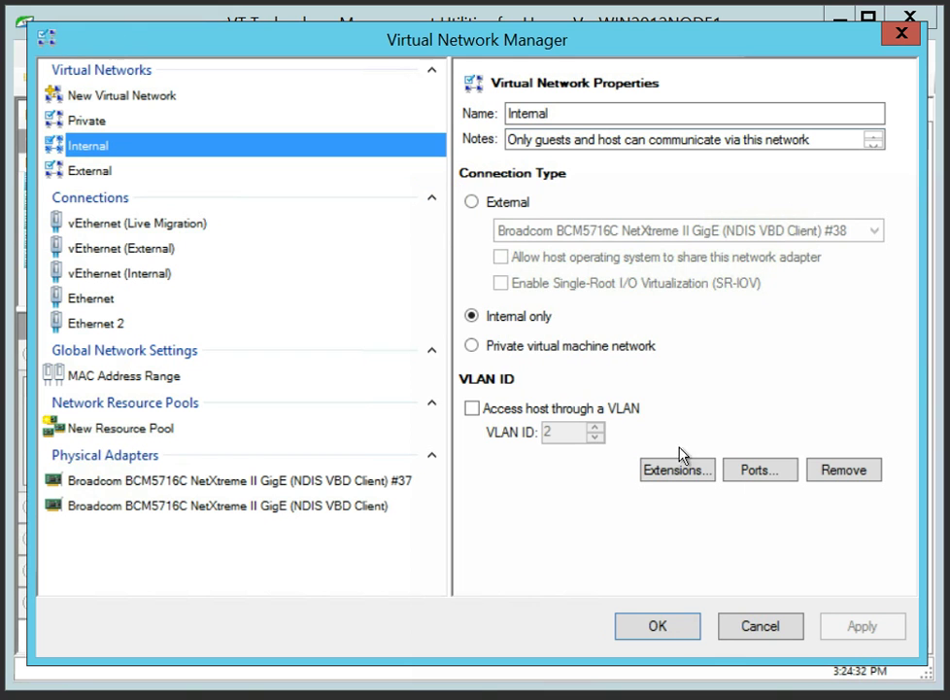
- Look over the Internal switch's two ports unchanged, then select the External network
{"action": "left_click", "coordinate": [744, 475]}
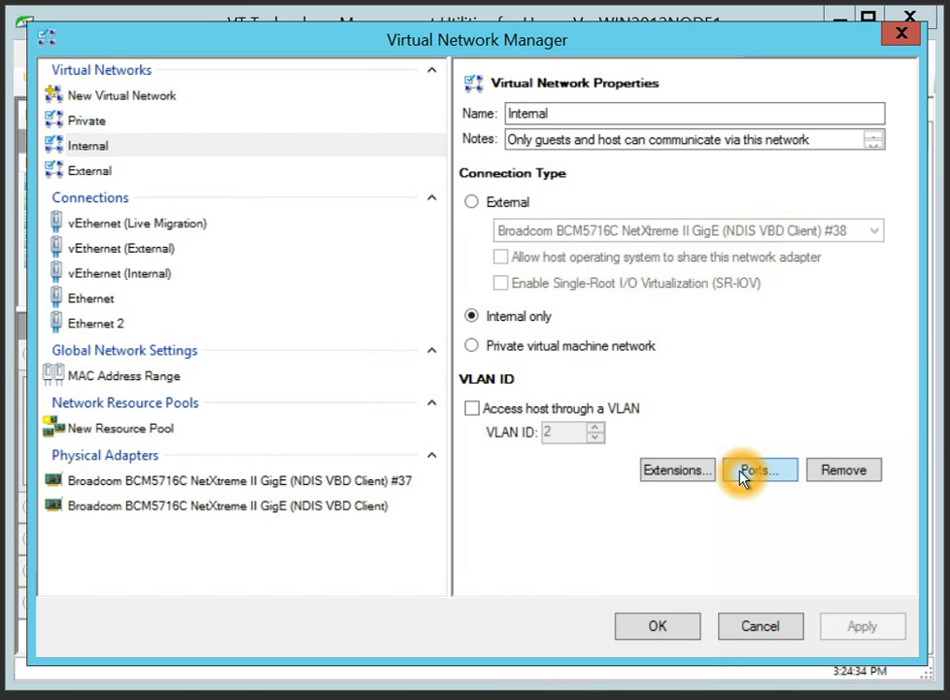
{"action": "left_click", "coordinate": [744, 475]}
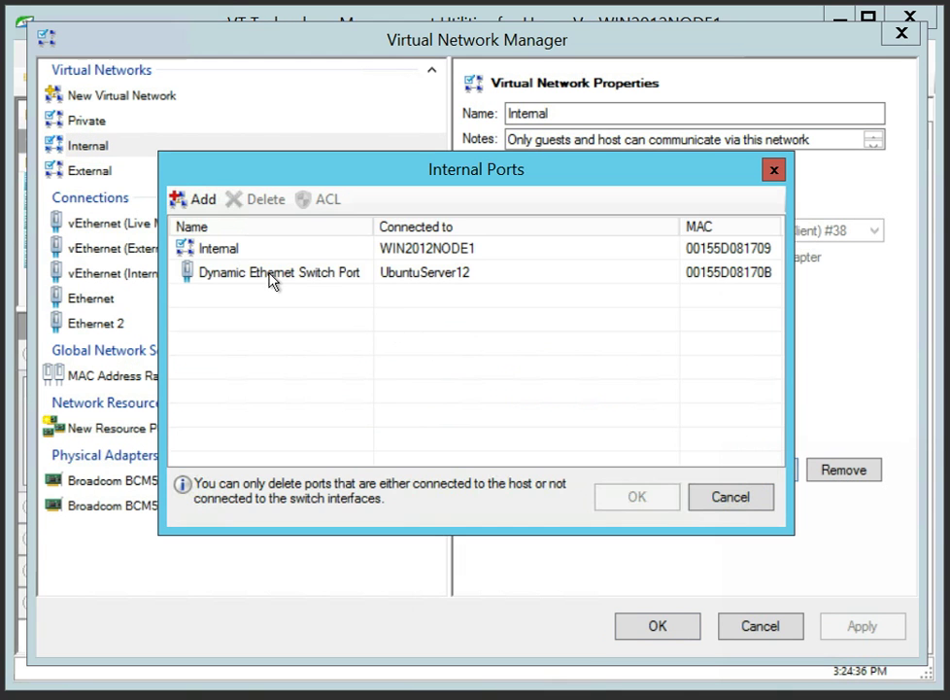
{"action": "left_click", "coordinate": [228, 253]}
{"action": "left_click", "coordinate": [223, 274]}
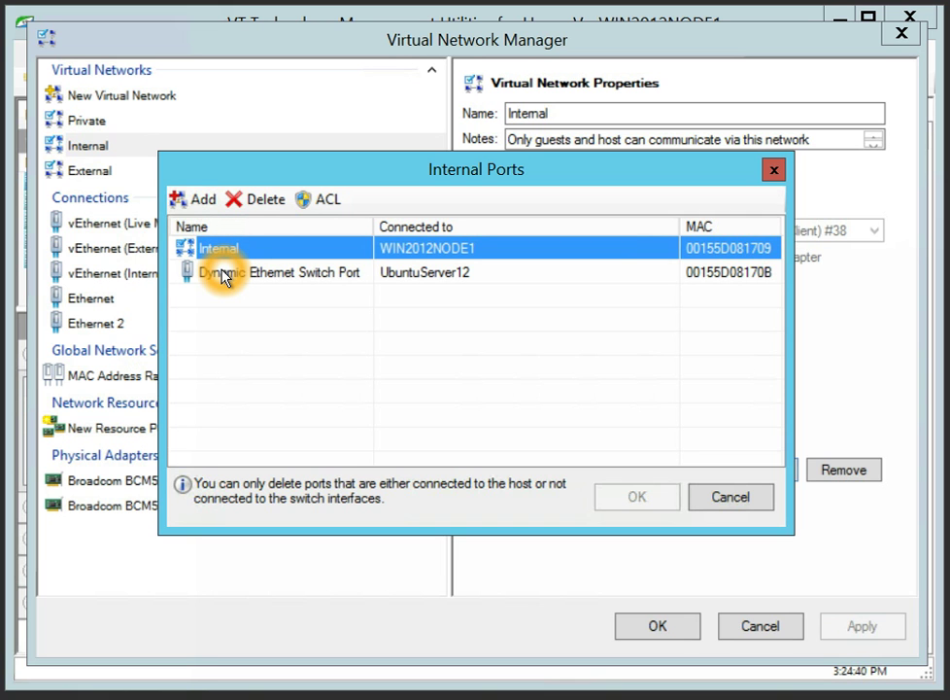
{"action": "left_click", "coordinate": [403, 288]}
{"action": "left_click", "coordinate": [702, 280]}
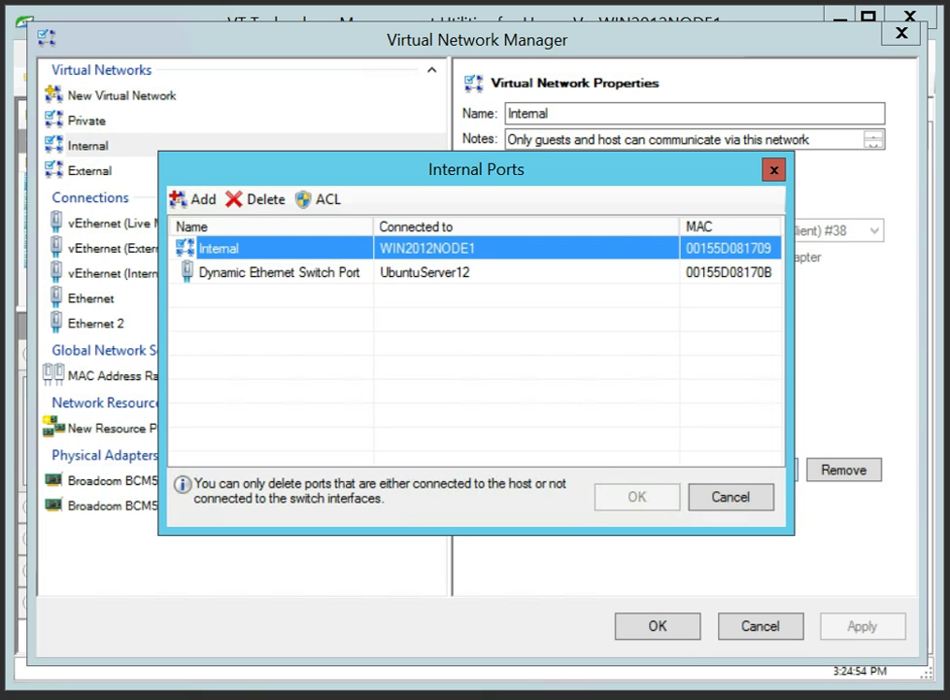
{"action": "left_click", "coordinate": [212, 251]}
{"action": "left_click", "coordinate": [732, 501]}
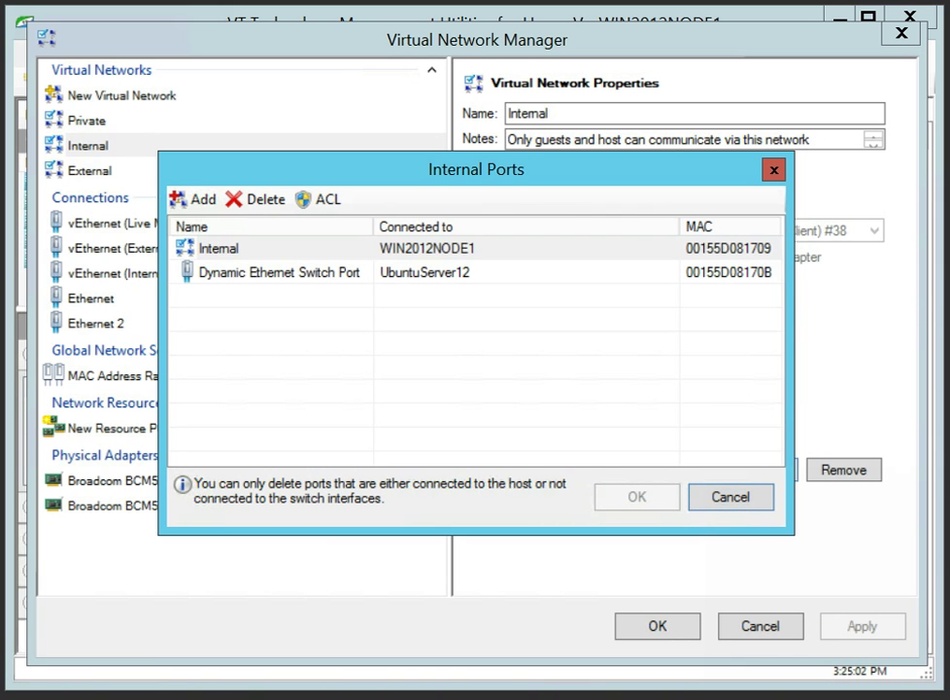
{"action": "left_click", "coordinate": [721, 504]}
{"action": "left_click", "coordinate": [79, 169]}
- View the External switch's four ports and cancel back to its host-shared properties
{"action": "left_click", "coordinate": [720, 415]}
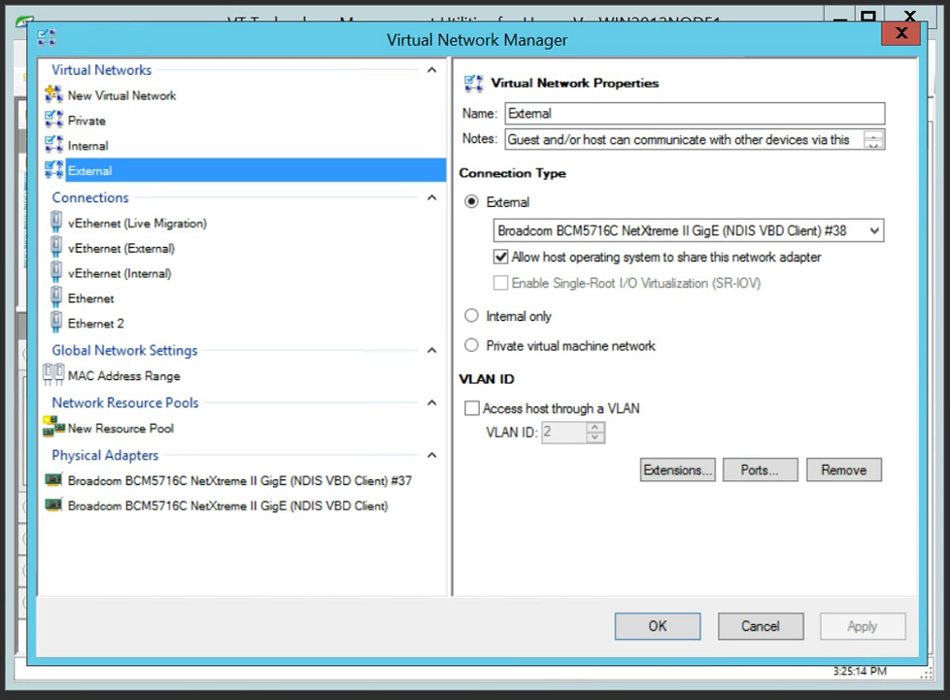
{"action": "left_click", "coordinate": [768, 473]}
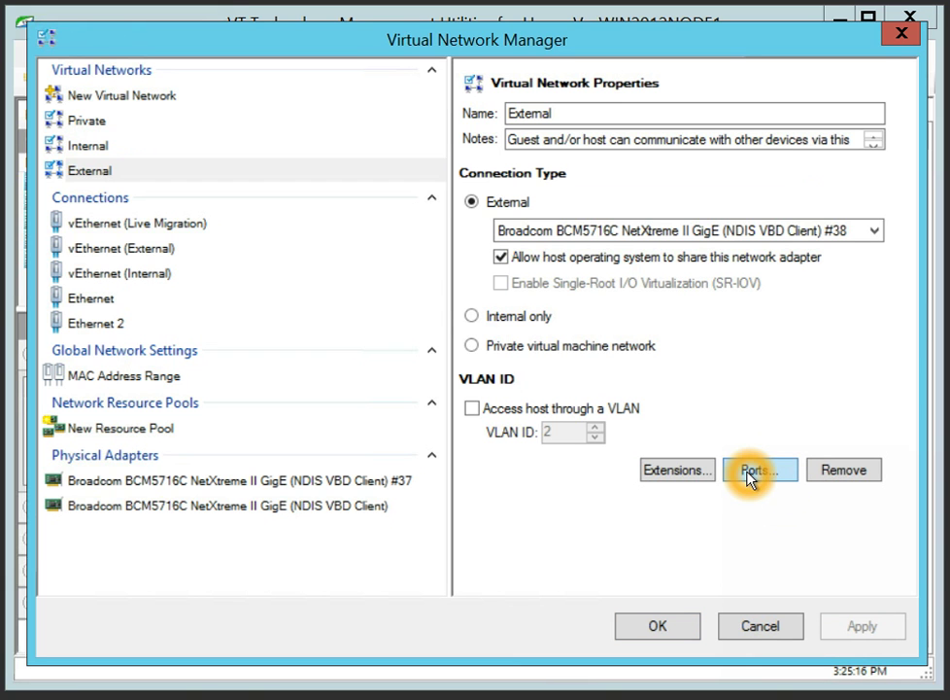
{"action": "left_click", "coordinate": [270, 250]}
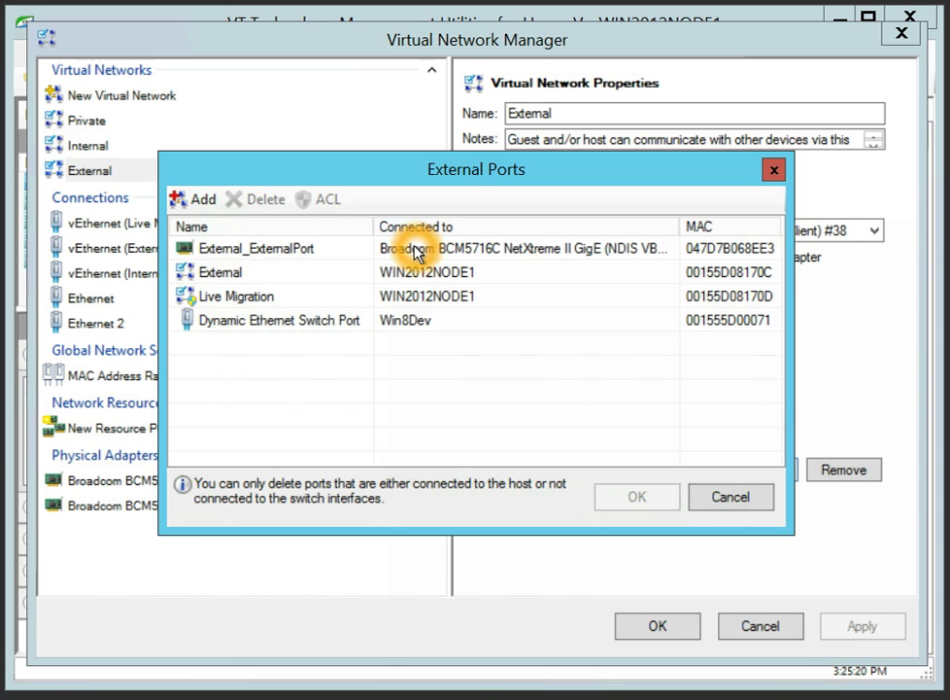
{"action": "left_click", "coordinate": [721, 496]}
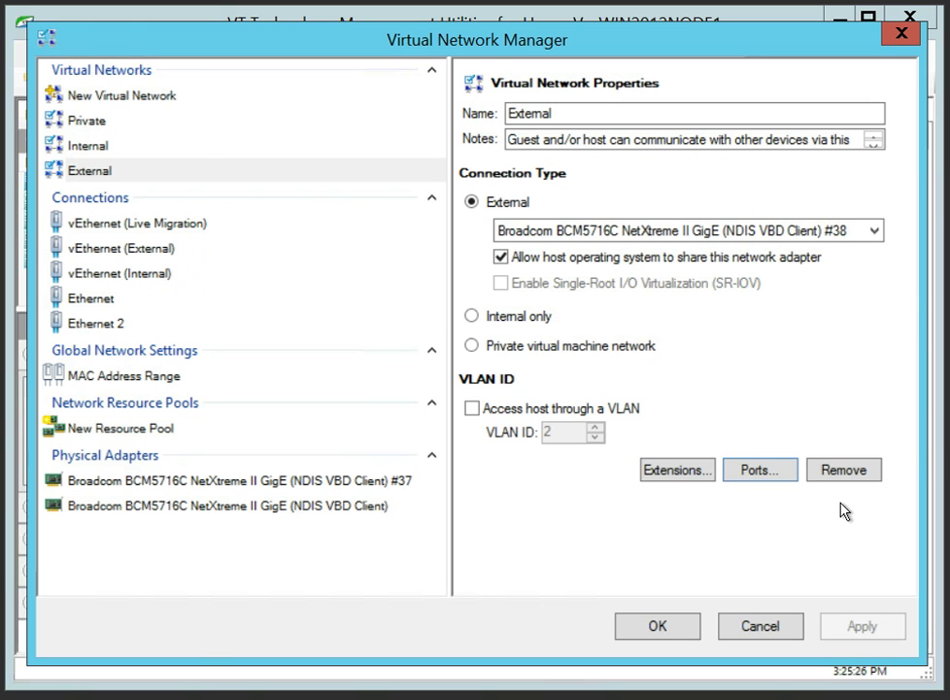
{"action": "left_click", "coordinate": [379, 465]}
- Compare bindings of vEthernet (External), vEthernet (Internal) and Ethernet 2, ending on Ethernet 2
{"action": "left_click", "coordinate": [139, 254]}
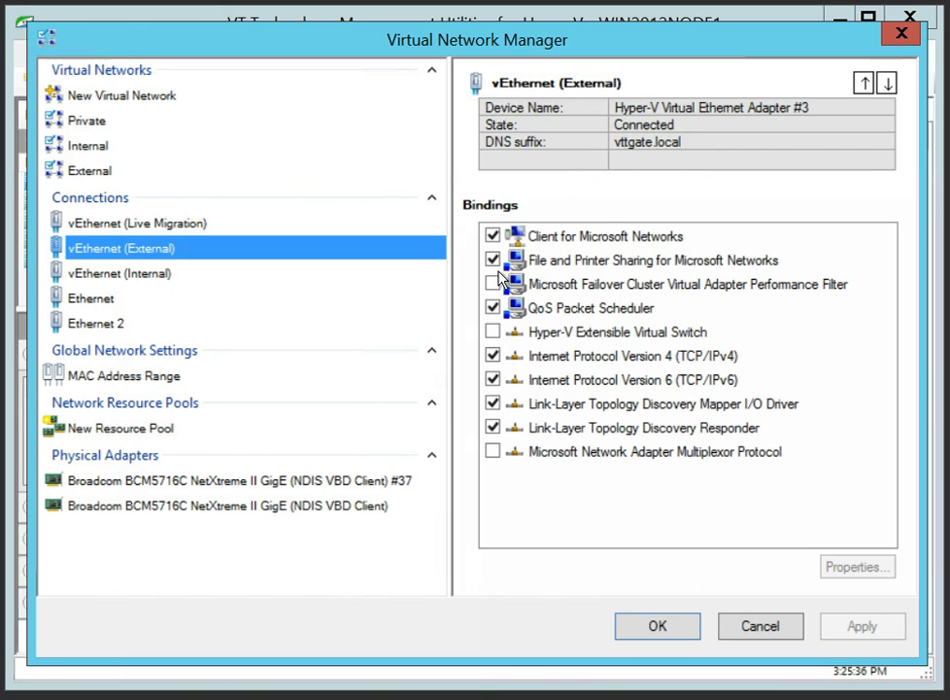
{"action": "left_click", "coordinate": [110, 326]}
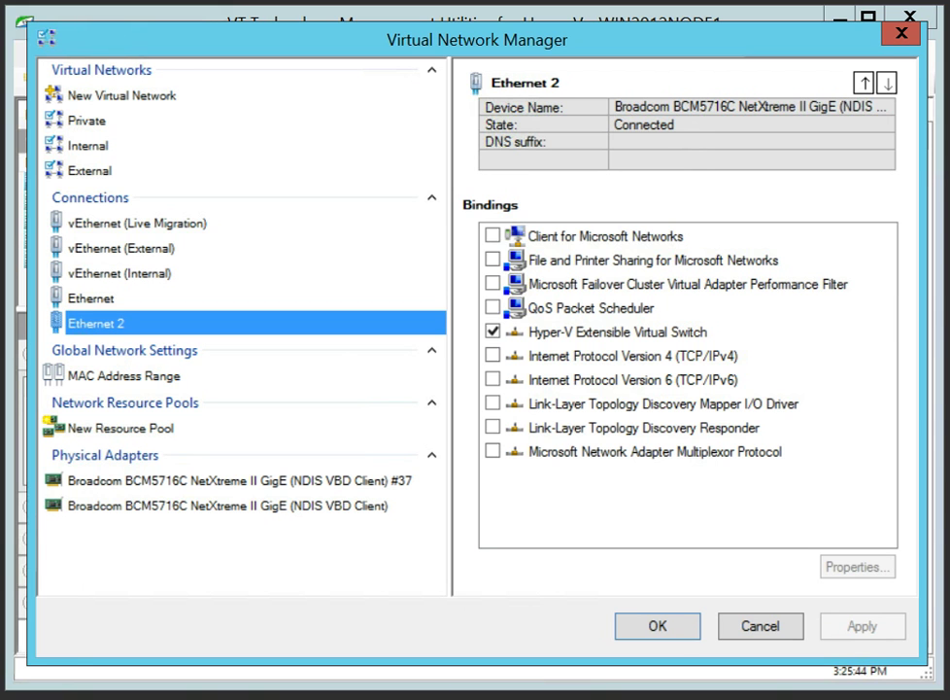
{"action": "left_click", "coordinate": [144, 249]}
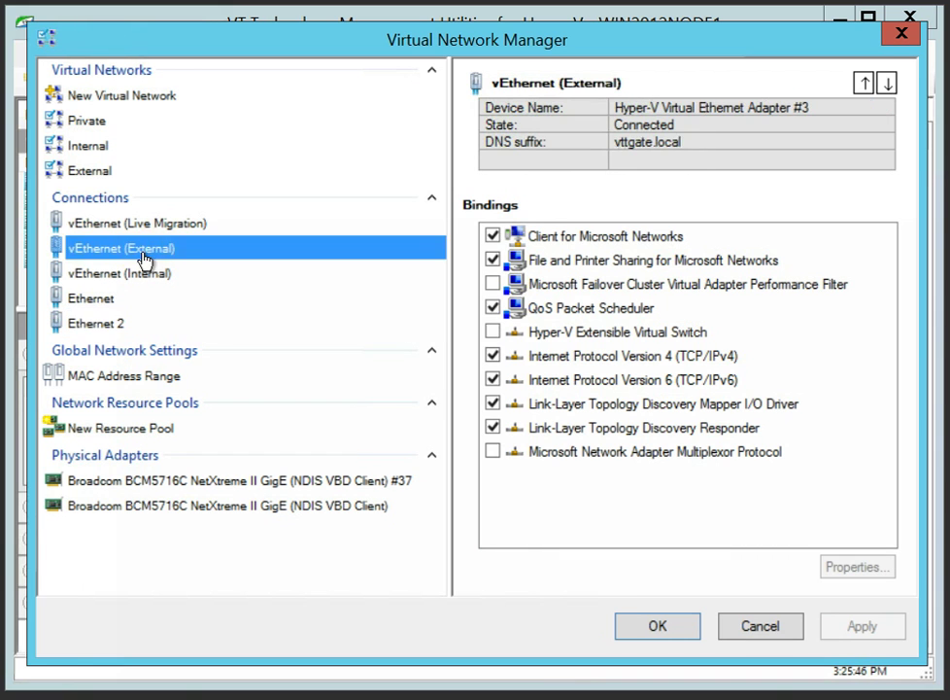
{"action": "left_click", "coordinate": [143, 274]}
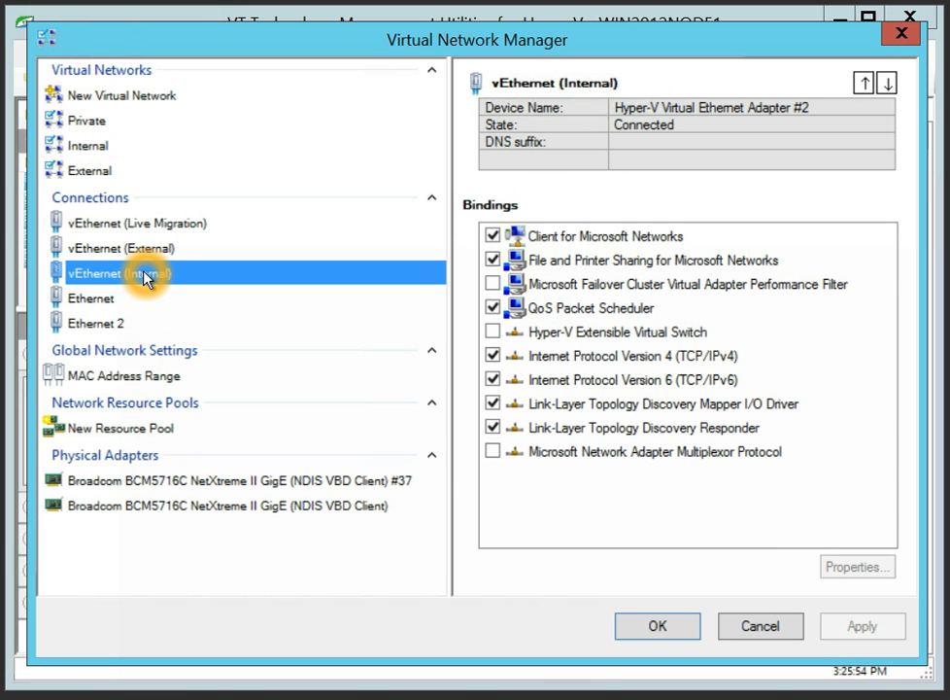
{"action": "left_click", "coordinate": [100, 324]}
{"action": "left_click", "coordinate": [496, 332]}
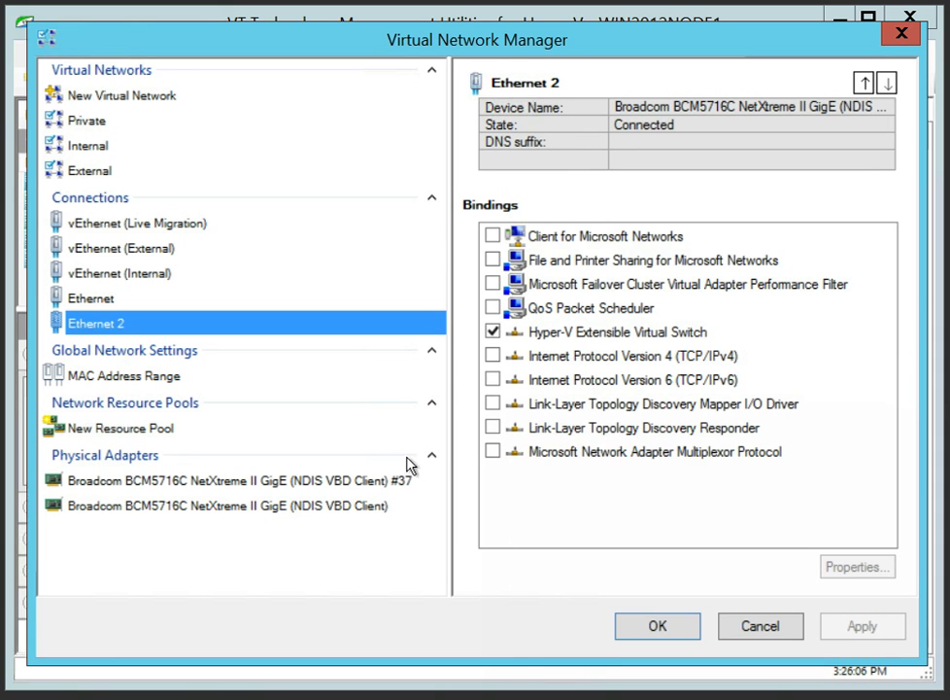
- Follow Broadcom adapters #38 and #37 to Ethernet 2 and Ethernet, then select Ethernet's IPv4 binding
{"action": "left_click", "coordinate": [330, 506]}
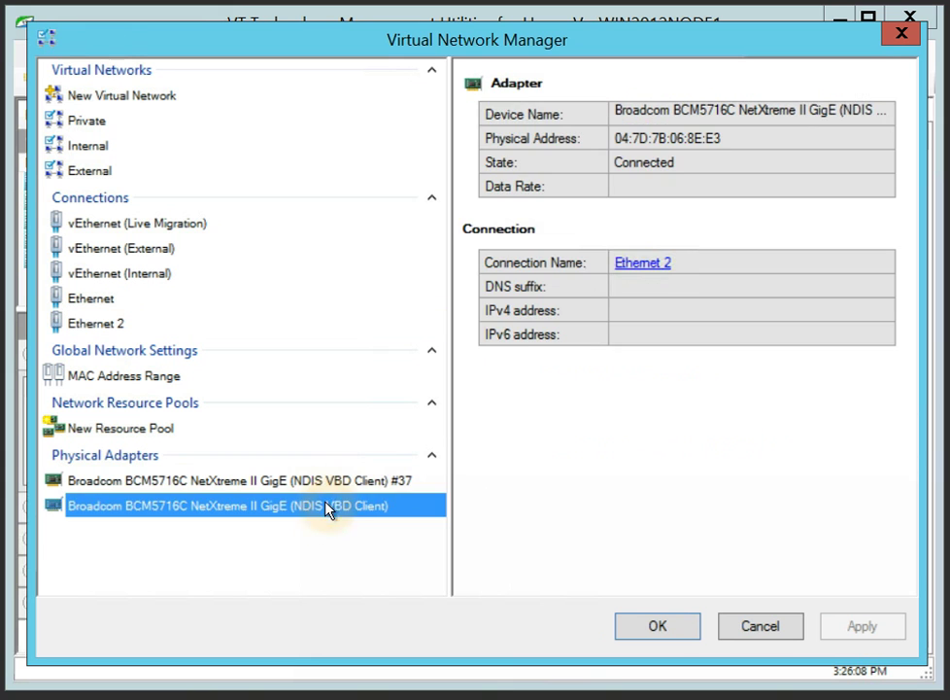
{"action": "left_click", "coordinate": [631, 263]}
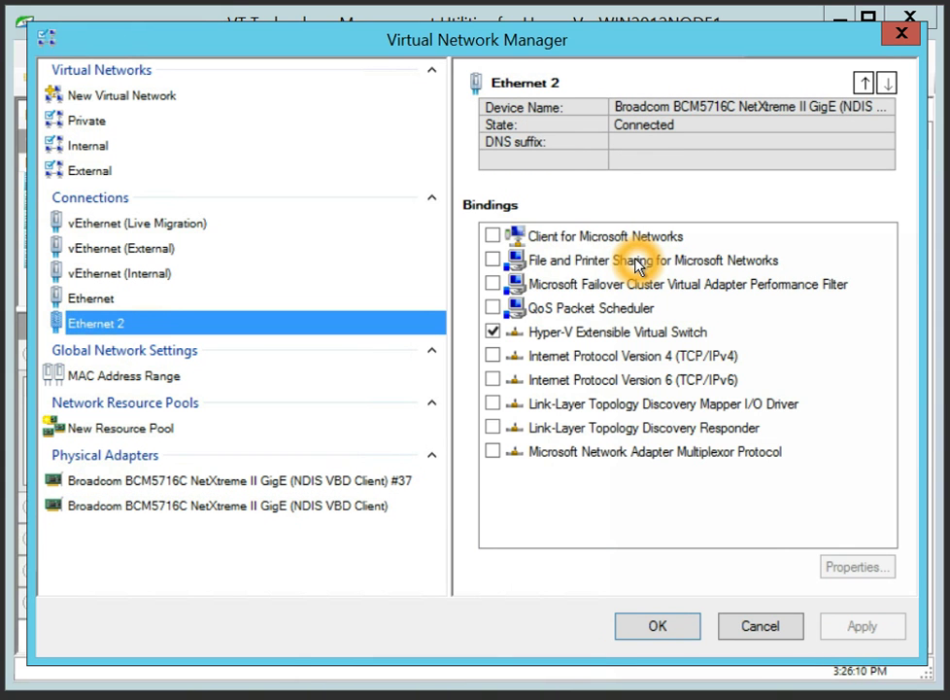
{"action": "left_click", "coordinate": [204, 483]}
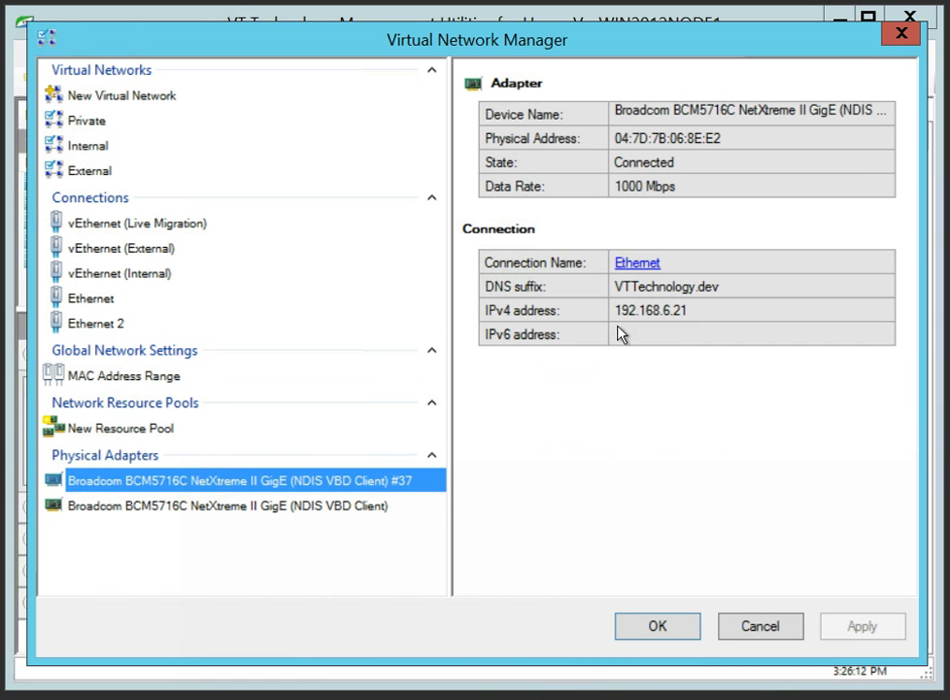
{"action": "left_click", "coordinate": [632, 264]}
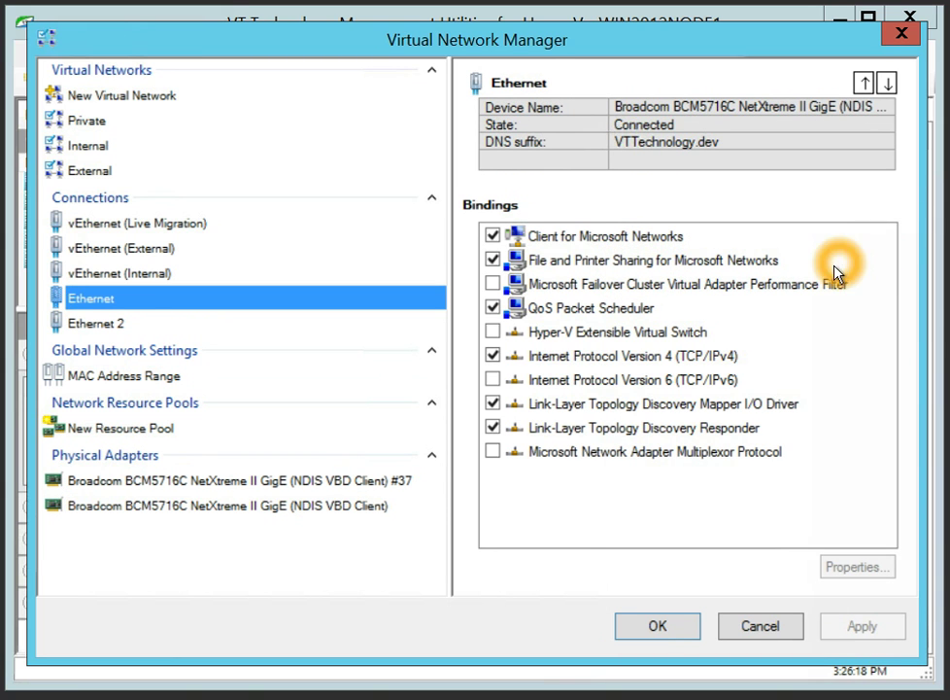
{"action": "left_click", "coordinate": [647, 361]}
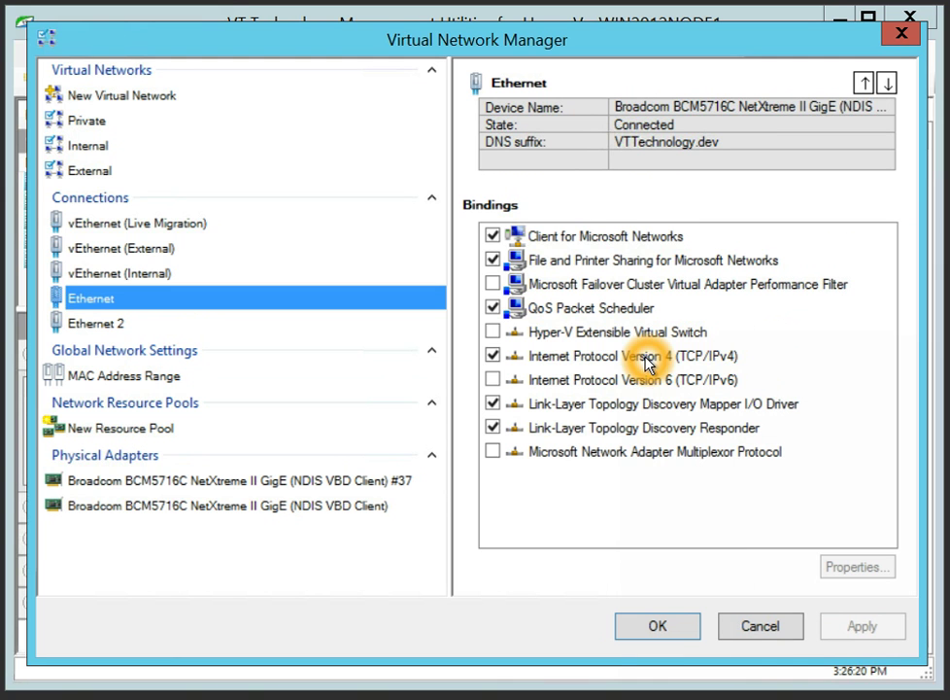
- Close the Advanced TCP/IP Settings and IPv4 Properties dialogs without changes
{"action": "left_click", "coordinate": [831, 566]}
{"action": "left_click", "coordinate": [863, 522]}
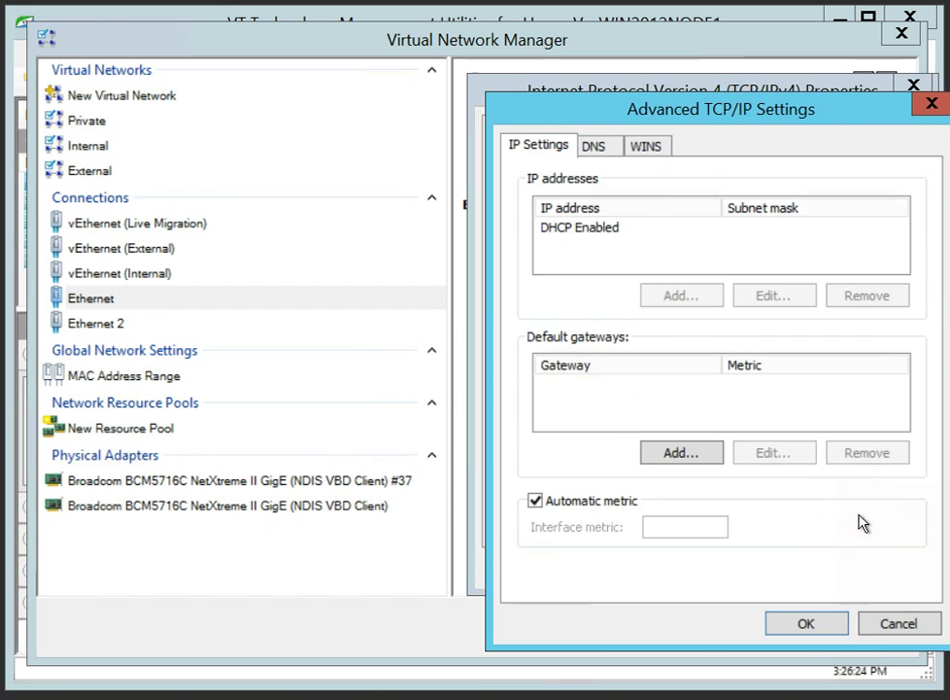
{"action": "left_click", "coordinate": [871, 623]}
{"action": "left_click", "coordinate": [885, 565]}
{"action": "left_click", "coordinate": [863, 83]}
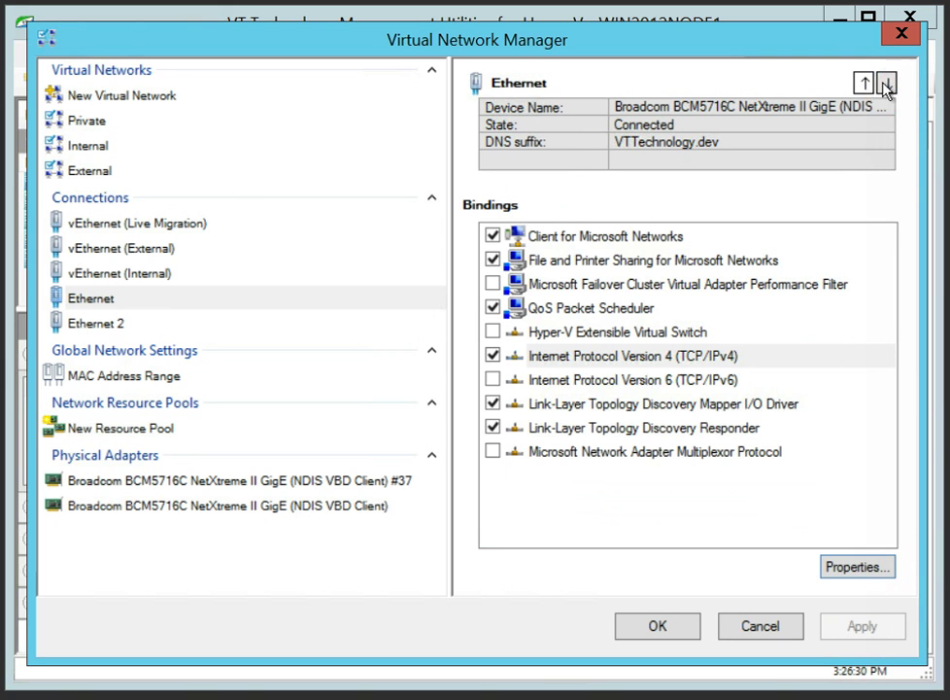
- Reorder connections so Ethernet sits third, just above vEthernet (Internal)
{"action": "left_click", "coordinate": [864, 83]}
{"action": "left_click", "coordinate": [865, 83]}
{"action": "left_click", "coordinate": [865, 84]}
{"action": "left_click", "coordinate": [887, 83]}
{"action": "left_click", "coordinate": [887, 83]}
{"action": "left_click", "coordinate": [887, 84]}
{"action": "left_click", "coordinate": [887, 84]}
{"action": "left_click", "coordinate": [865, 82]}
{"action": "left_click", "coordinate": [865, 83]}
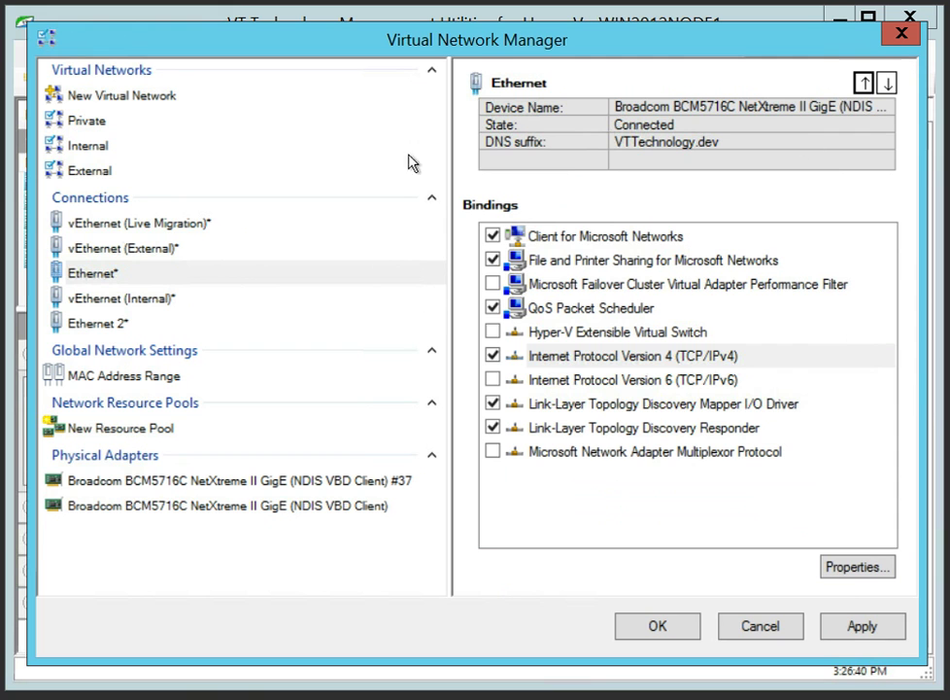
- Add a parent virtual NIC port named 'New' to the External switch
{"action": "left_click", "coordinate": [86, 172]}
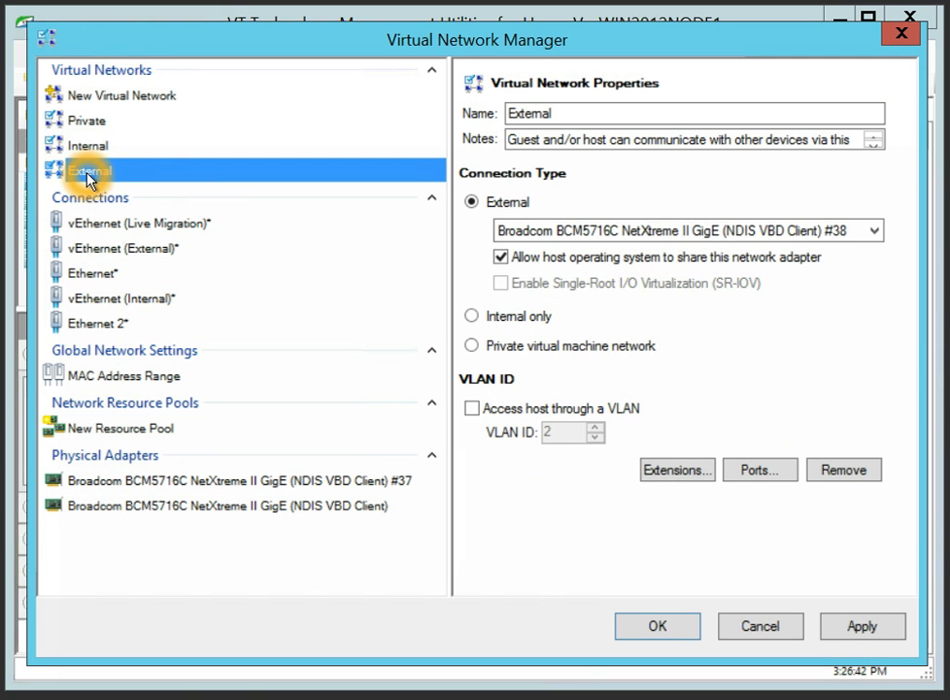
{"action": "left_click", "coordinate": [795, 474]}
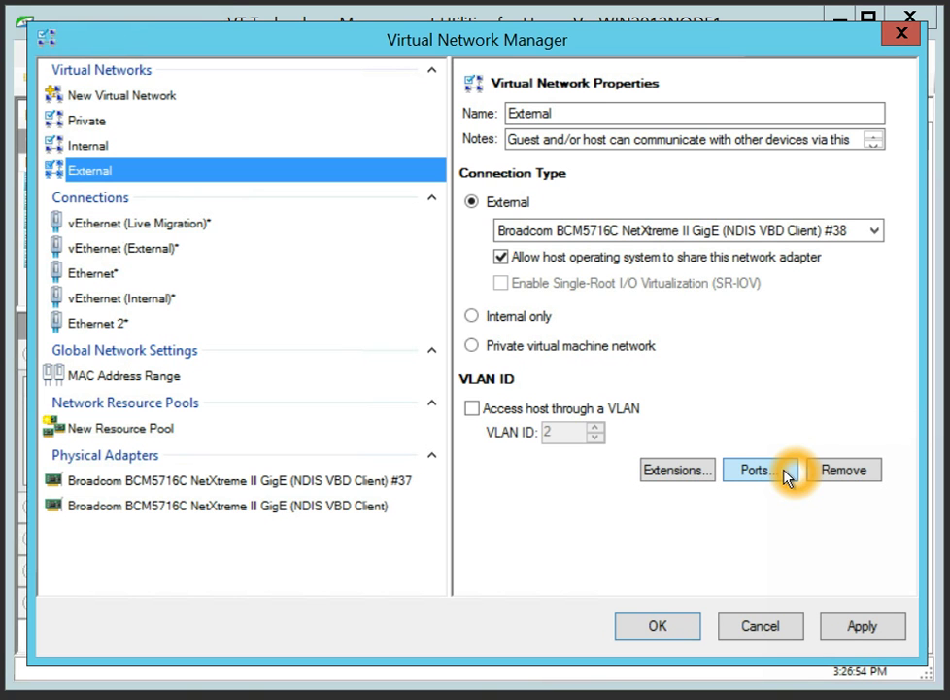
{"action": "left_click", "coordinate": [768, 471]}
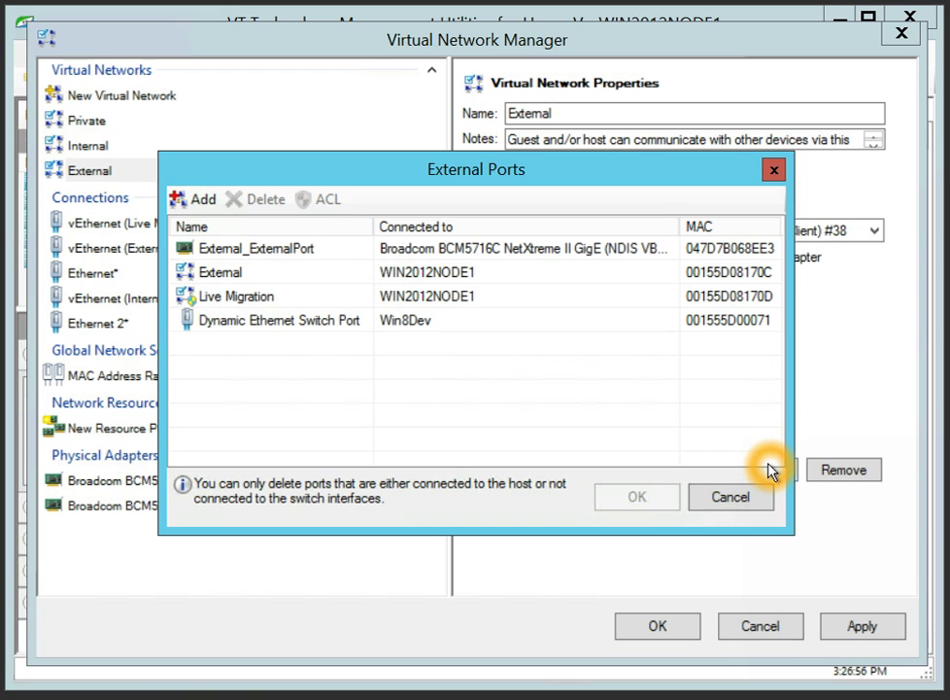
{"action": "left_click", "coordinate": [190, 272]}
{"action": "left_click", "coordinate": [212, 296]}
{"action": "left_click", "coordinate": [202, 204]}
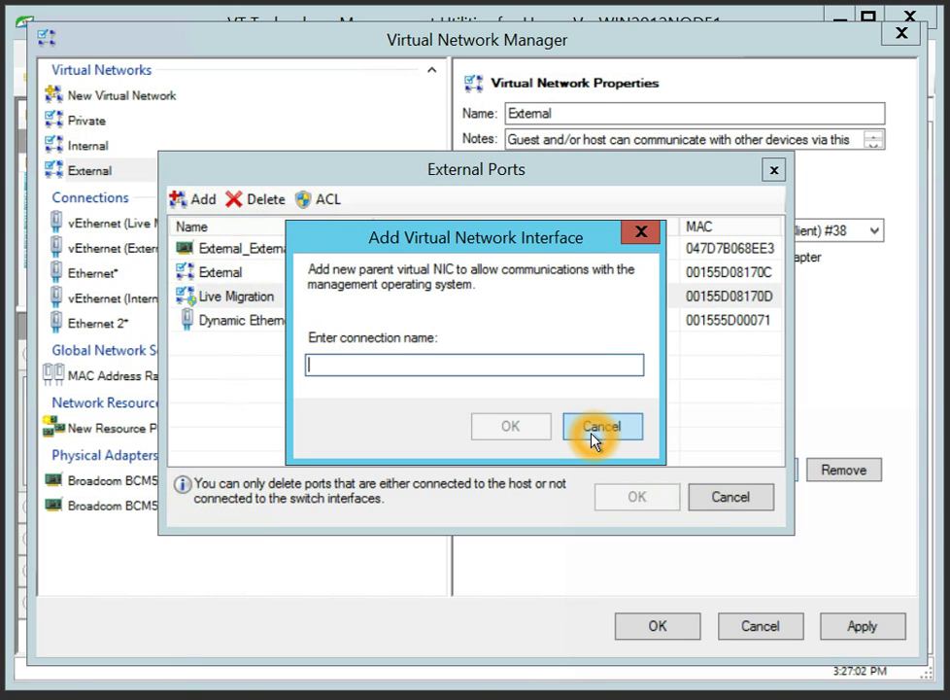
{"action": "type", "text": "New"}
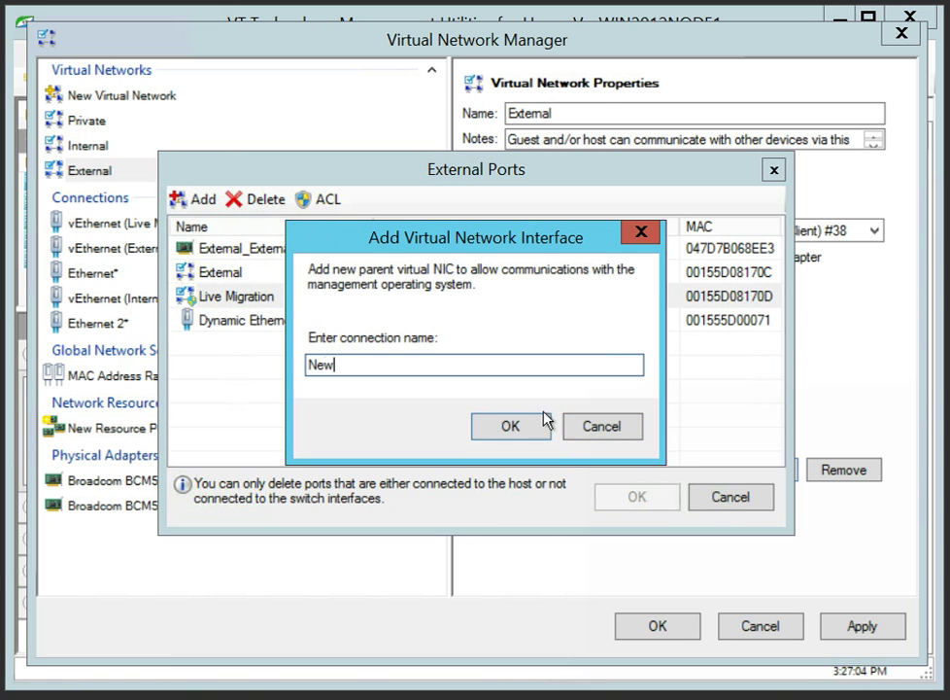
{"action": "left_click", "coordinate": [513, 426]}
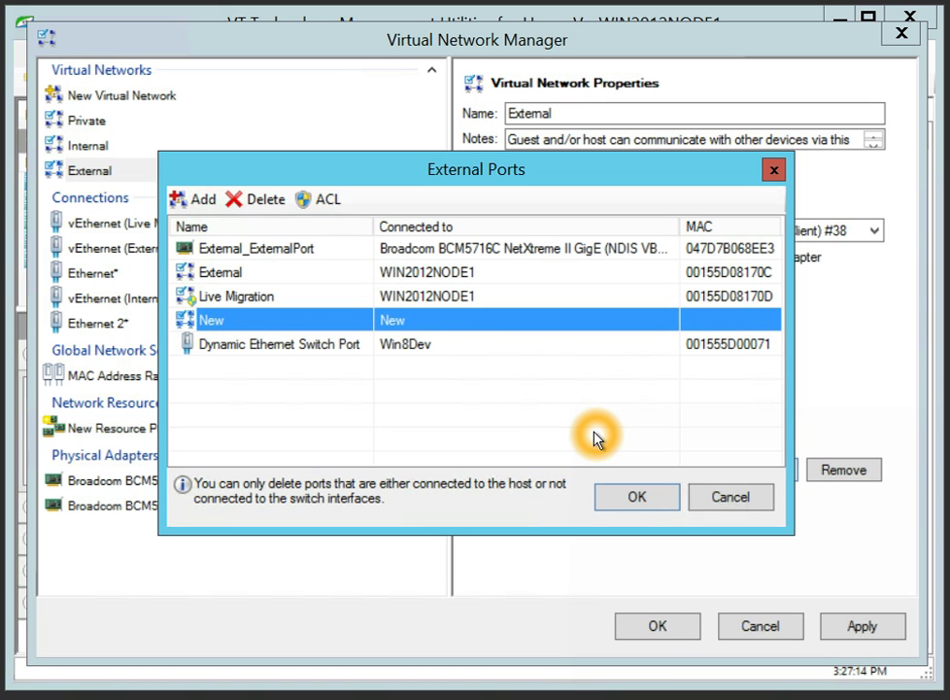
- Delete the 'New' port and confirm the External port list changes
{"action": "left_click", "coordinate": [234, 299]}
{"action": "left_click", "coordinate": [212, 273]}
{"action": "left_click", "coordinate": [219, 324]}
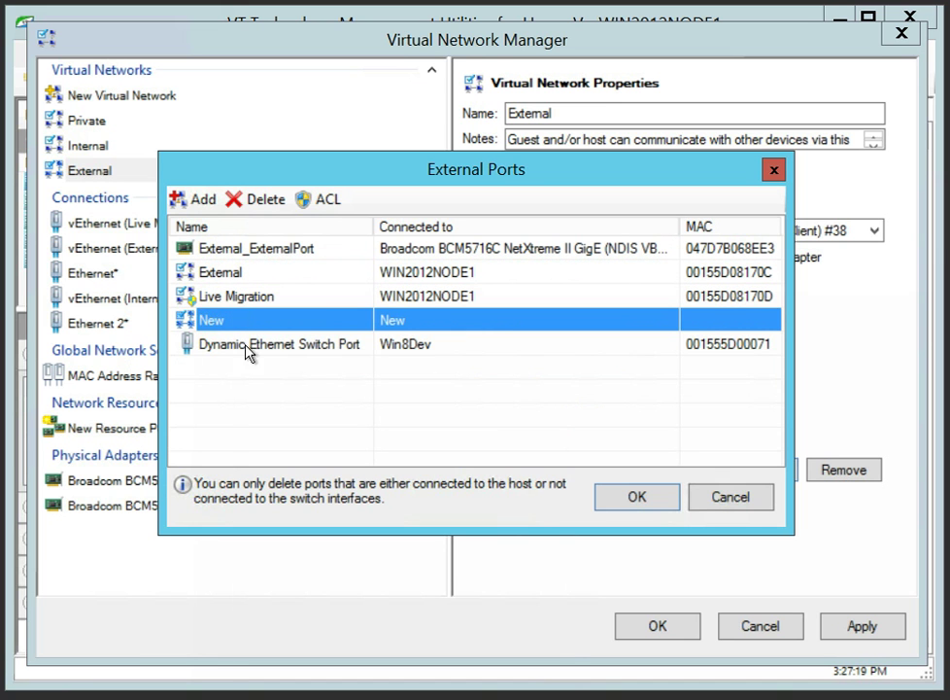
{"action": "left_click", "coordinate": [259, 200]}
{"action": "left_click", "coordinate": [545, 486]}
{"action": "left_click", "coordinate": [638, 497]}
{"action": "left_click", "coordinate": [670, 590]}
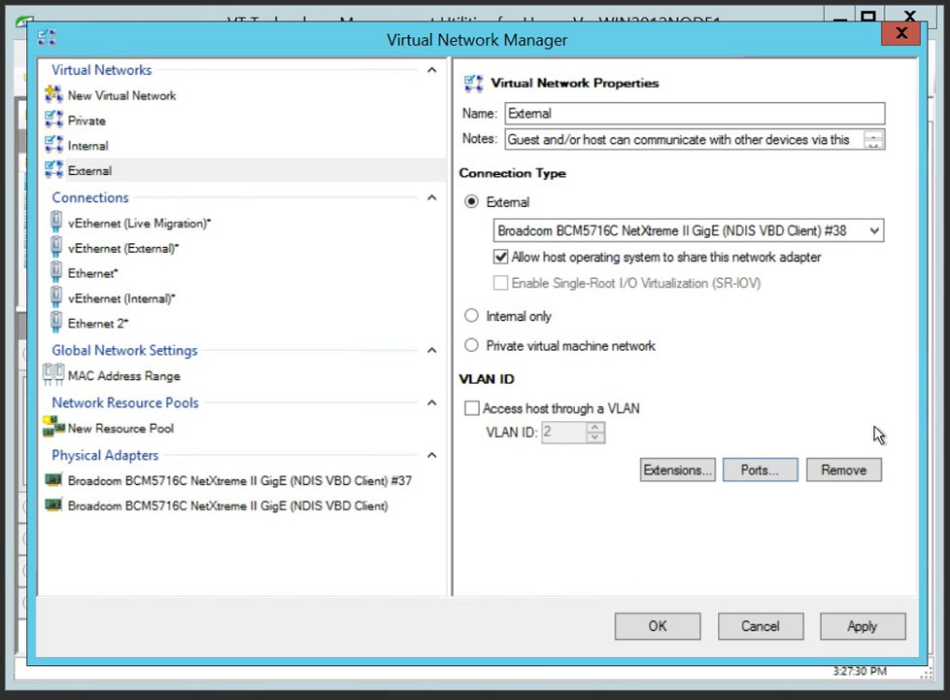
- Open the access control list for the External switch's Live Migration port
{"action": "left_click", "coordinate": [746, 467]}
{"action": "left_click", "coordinate": [770, 470]}
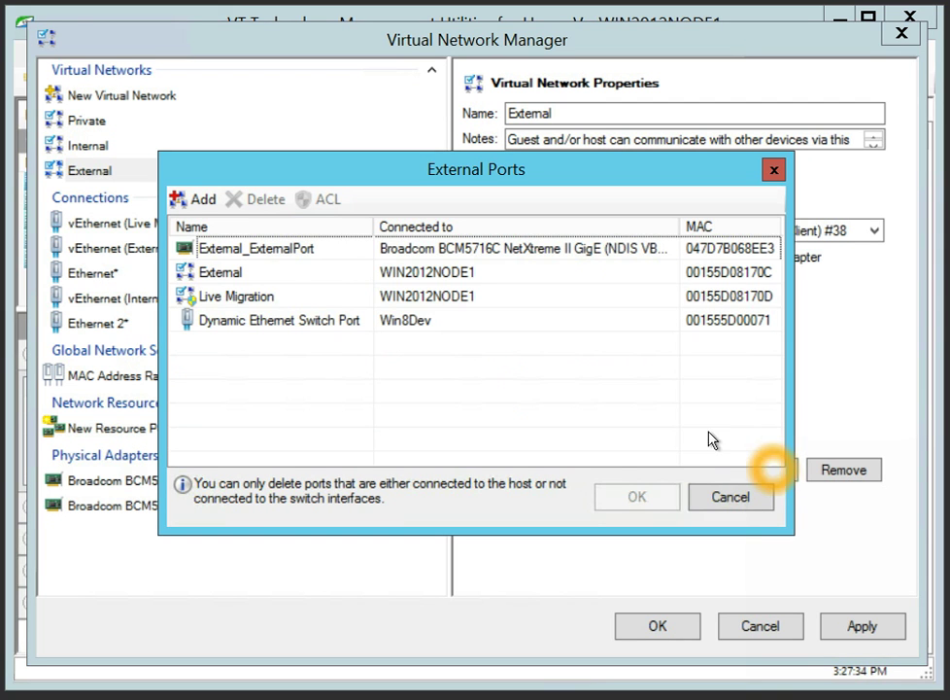
{"action": "left_click", "coordinate": [340, 299]}
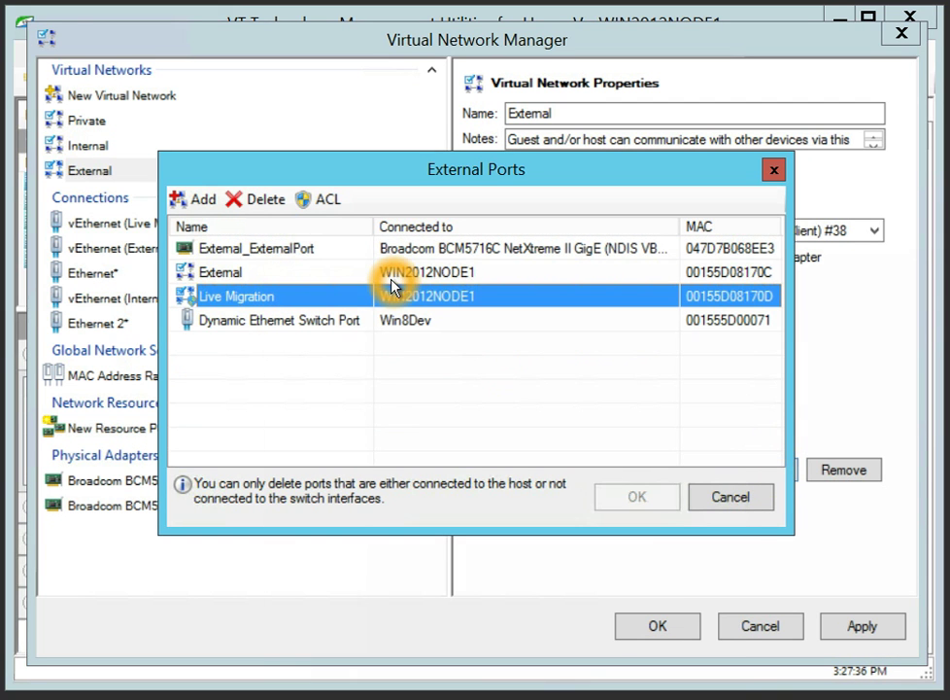
{"action": "left_click", "coordinate": [327, 202]}
{"action": "left_click", "coordinate": [329, 207]}
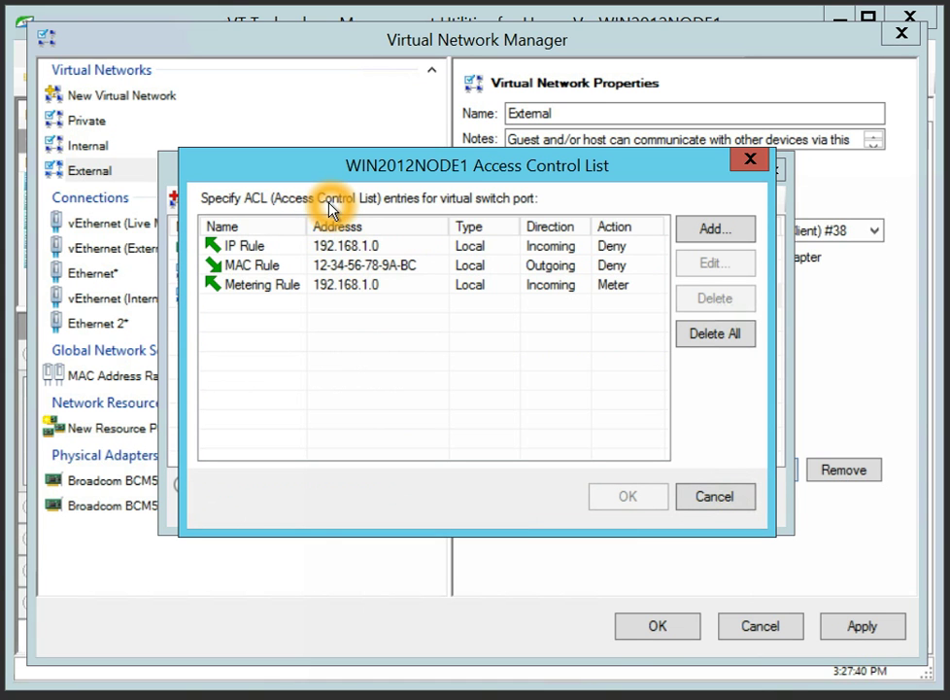
- Review the IP Rule (Deny, Incoming, Local, IP Address) and cancel without changes
{"action": "left_click", "coordinate": [329, 248]}
{"action": "left_click", "coordinate": [724, 270]}
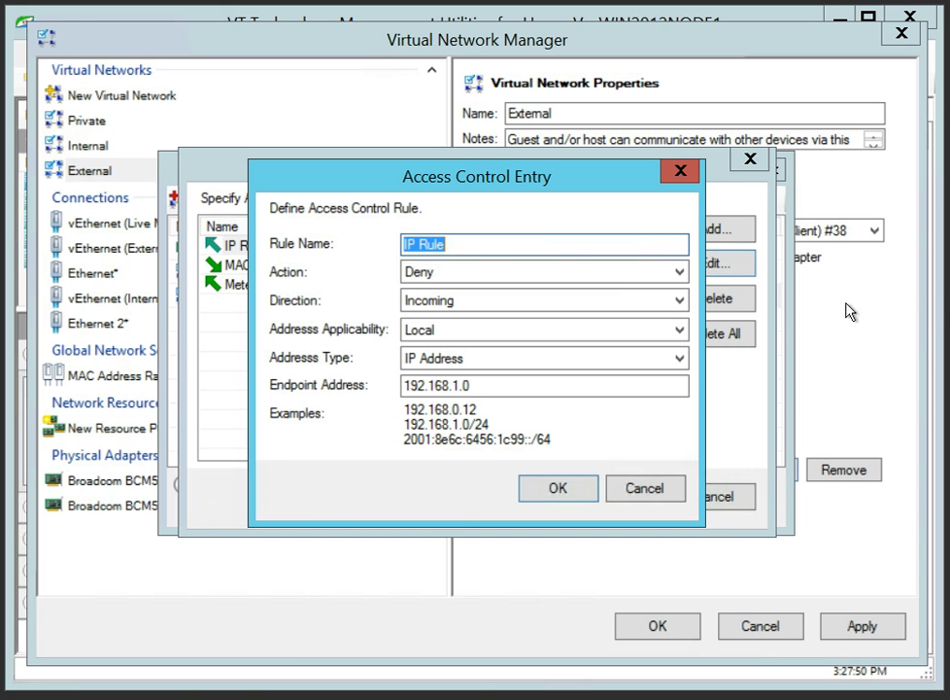
{"action": "left_click", "coordinate": [658, 297]}
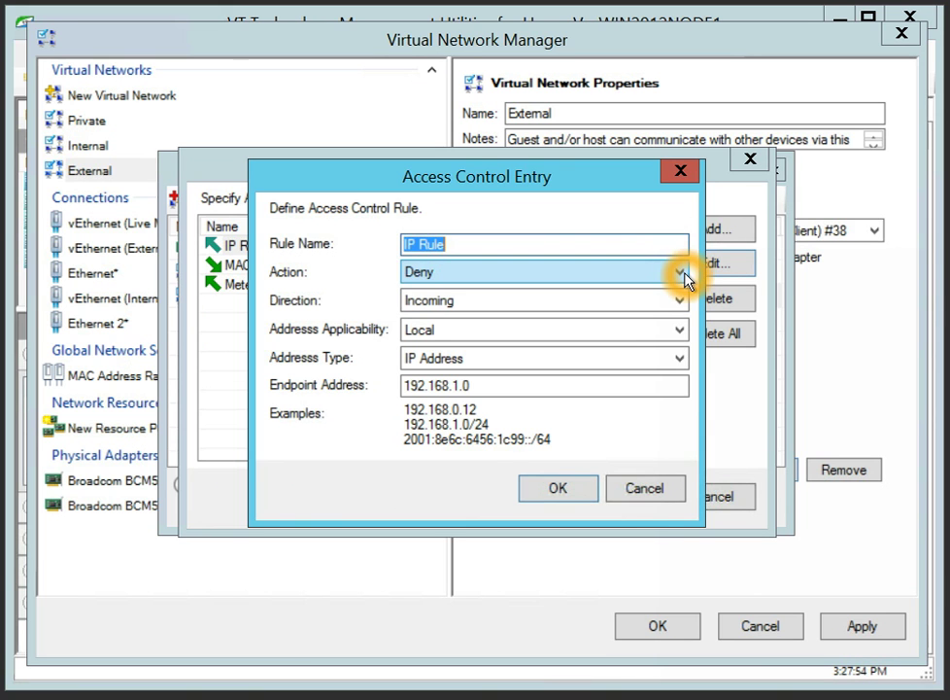
{"action": "left_click", "coordinate": [685, 277]}
{"action": "left_click", "coordinate": [685, 280]}
{"action": "left_click", "coordinate": [683, 311]}
{"action": "left_click", "coordinate": [679, 319]}
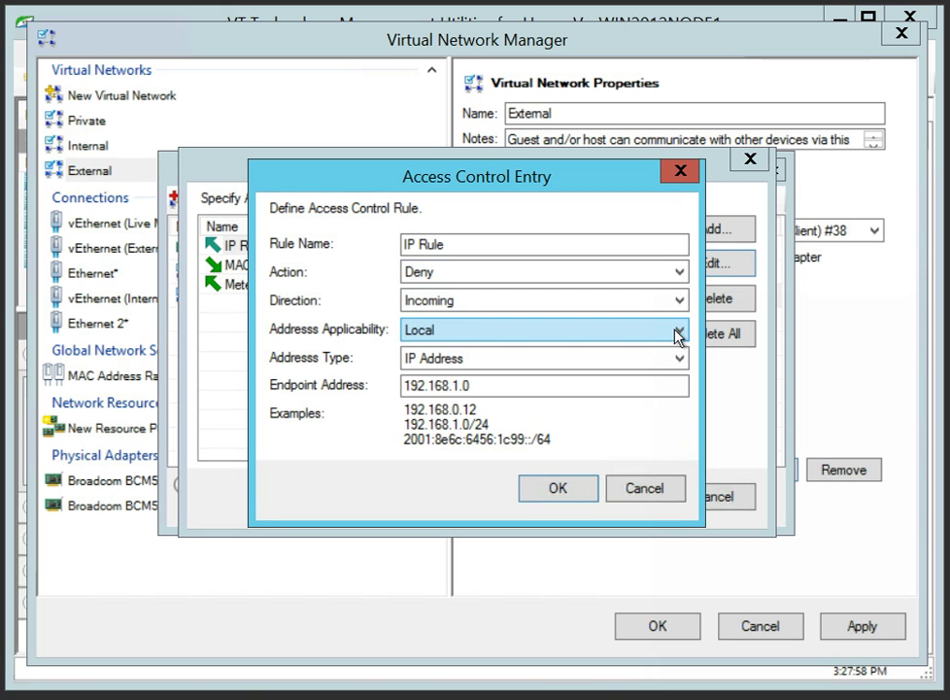
{"action": "left_click", "coordinate": [678, 334]}
{"action": "left_click", "coordinate": [679, 334]}
{"action": "left_click", "coordinate": [572, 363]}
{"action": "left_click", "coordinate": [551, 362]}
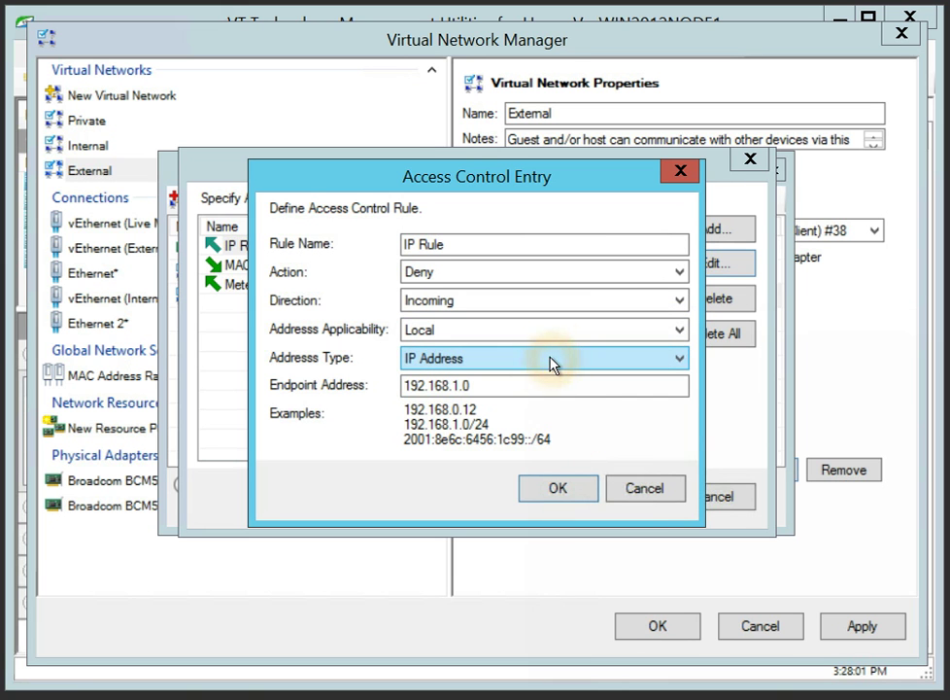
{"action": "left_click", "coordinate": [643, 488]}
- Review the MAC Rule and cancel without changes
{"action": "left_click", "coordinate": [389, 265]}
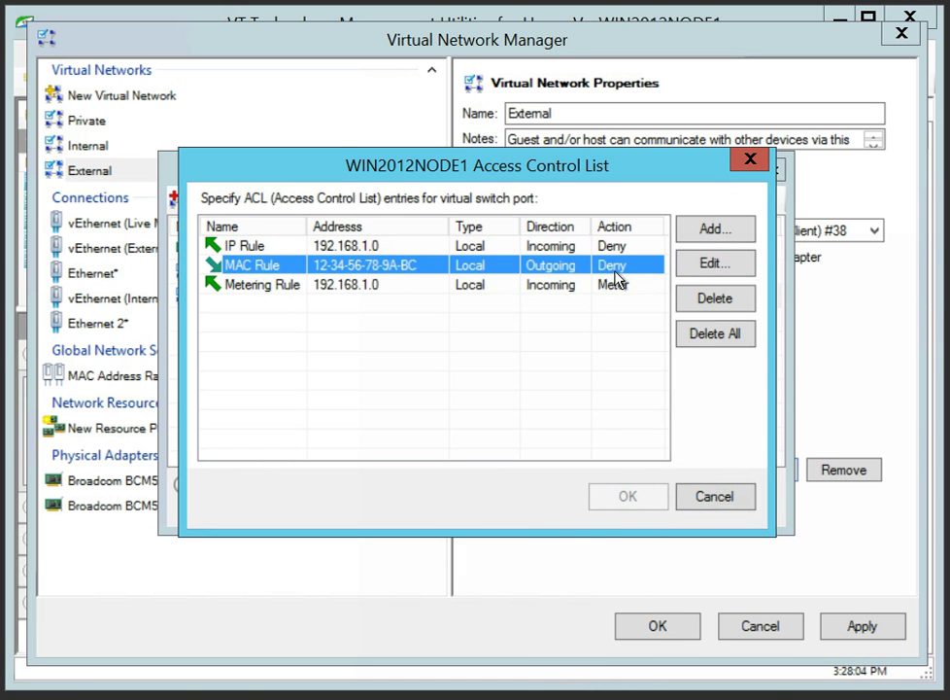
{"action": "left_click", "coordinate": [709, 264]}
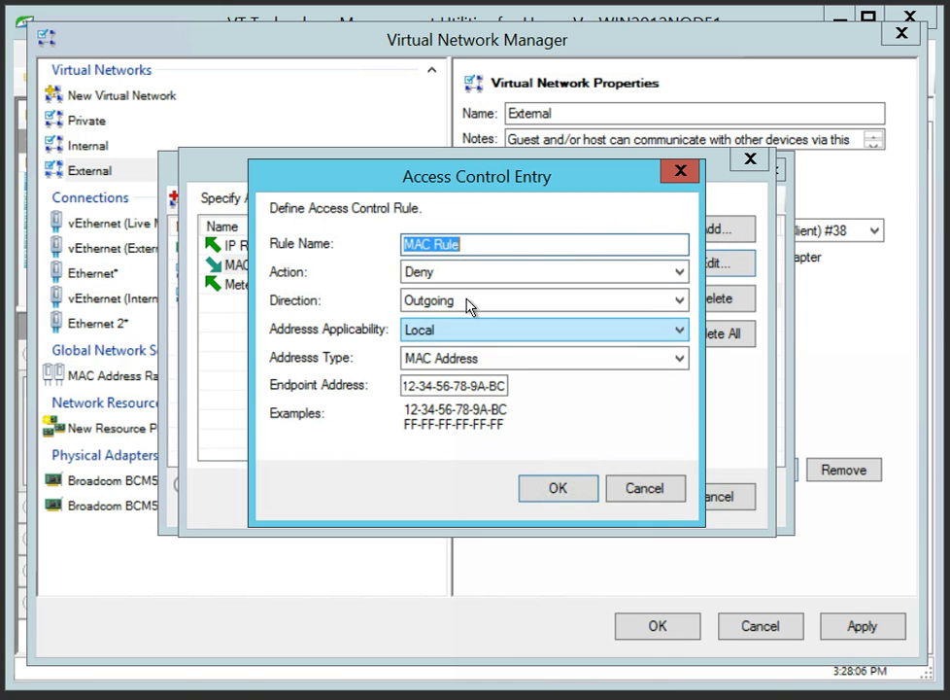
{"action": "left_click", "coordinate": [466, 246]}
{"action": "left_click", "coordinate": [628, 489]}
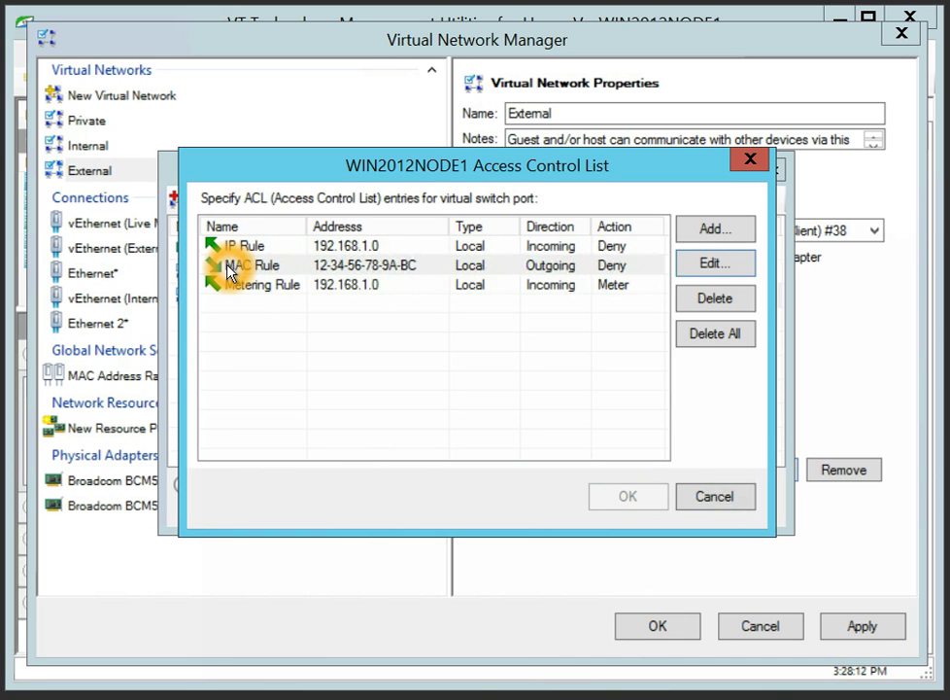
- Review the Metering Rule and cancel without changes
{"action": "left_click", "coordinate": [247, 289]}
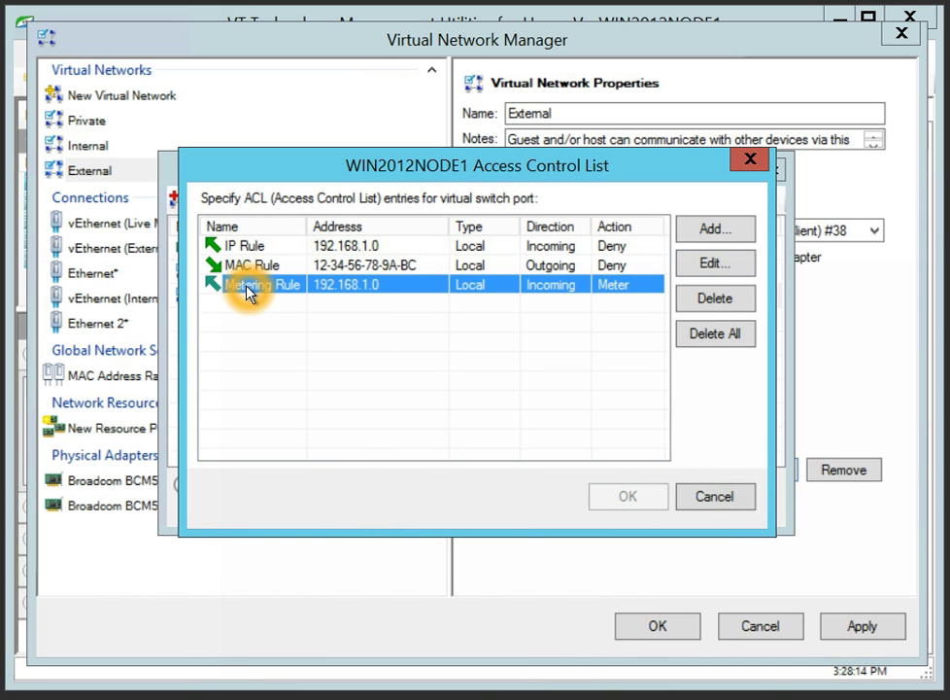
{"action": "left_click", "coordinate": [712, 268]}
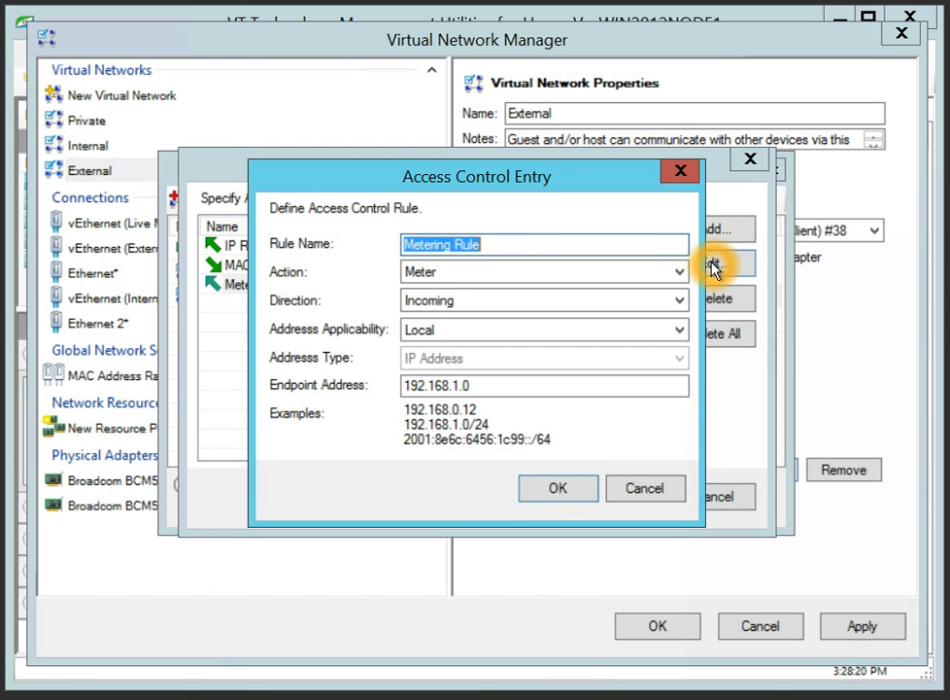
{"action": "left_click", "coordinate": [643, 492]}
{"action": "left_click", "coordinate": [641, 491]}
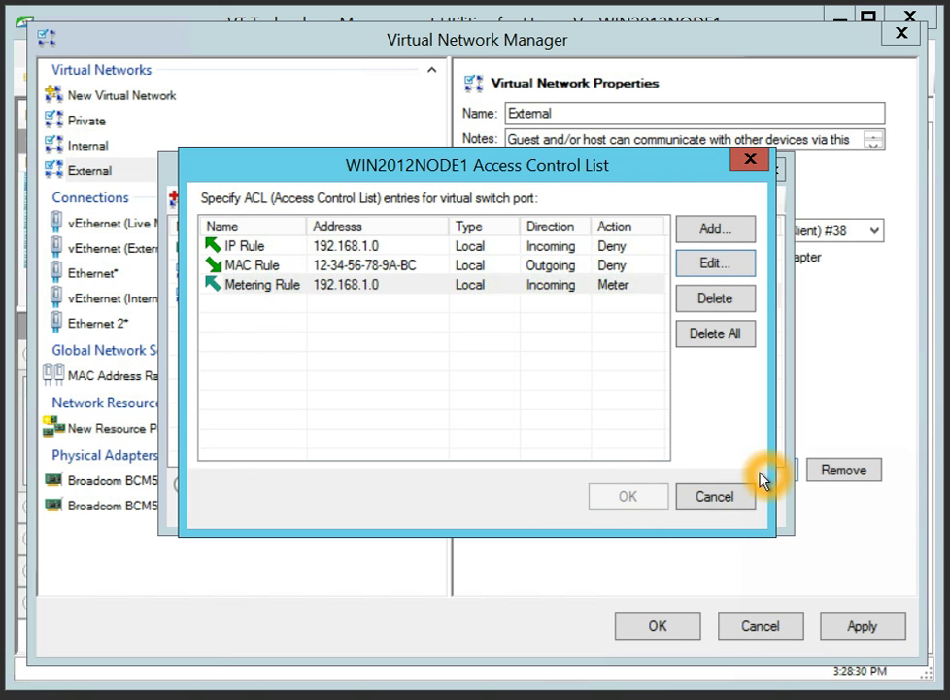
{"action": "left_click", "coordinate": [744, 497]}
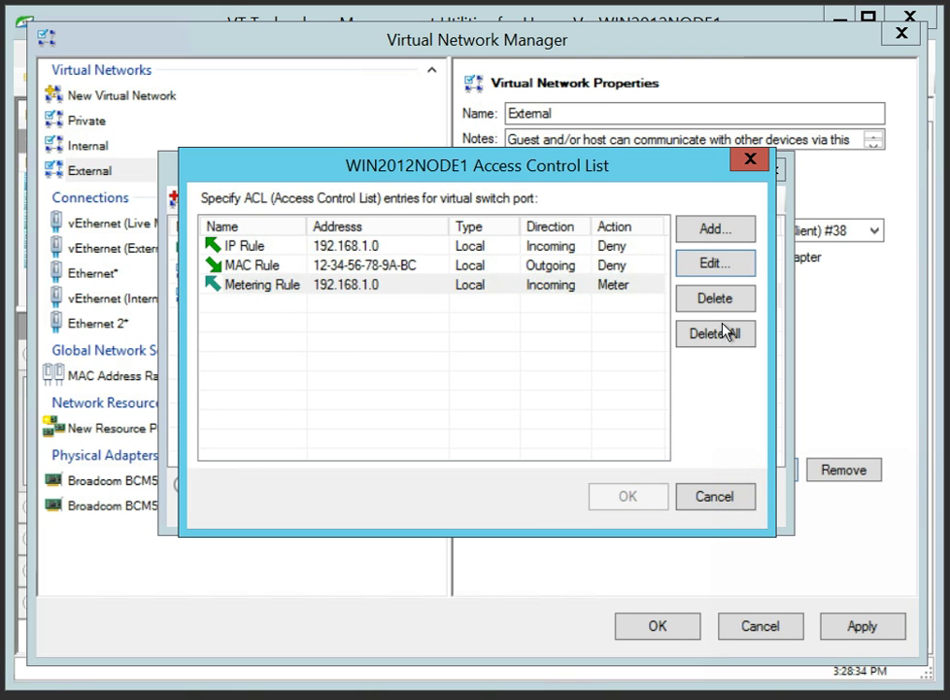
- Discard a new access control entry, then cancel the ACL and External Ports dialogs
{"action": "left_click", "coordinate": [715, 230]}
{"action": "left_click", "coordinate": [672, 486]}
{"action": "left_click", "coordinate": [701, 500]}
{"action": "left_click", "coordinate": [746, 498]}
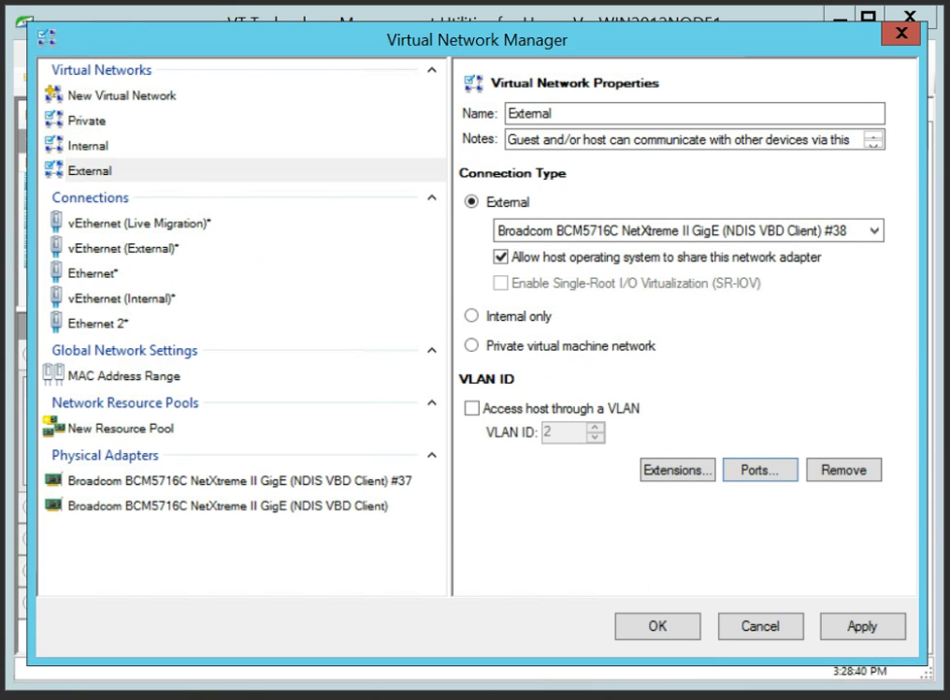